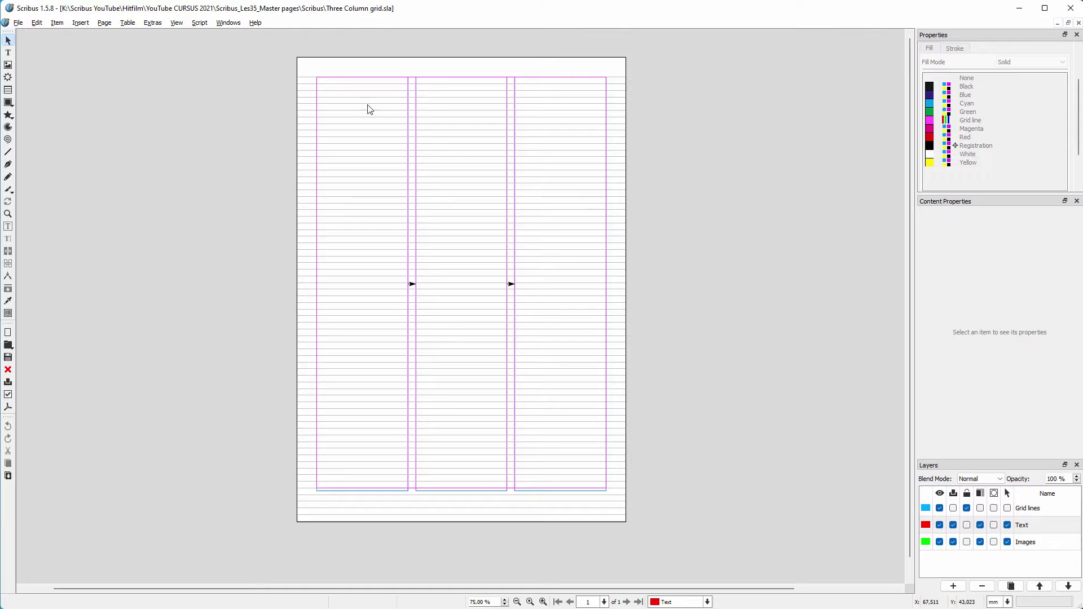
- Show the Arrange Pages panel and open the Copy Page dialog for page 1
{"action": "left_click", "coordinate": [229, 22]}
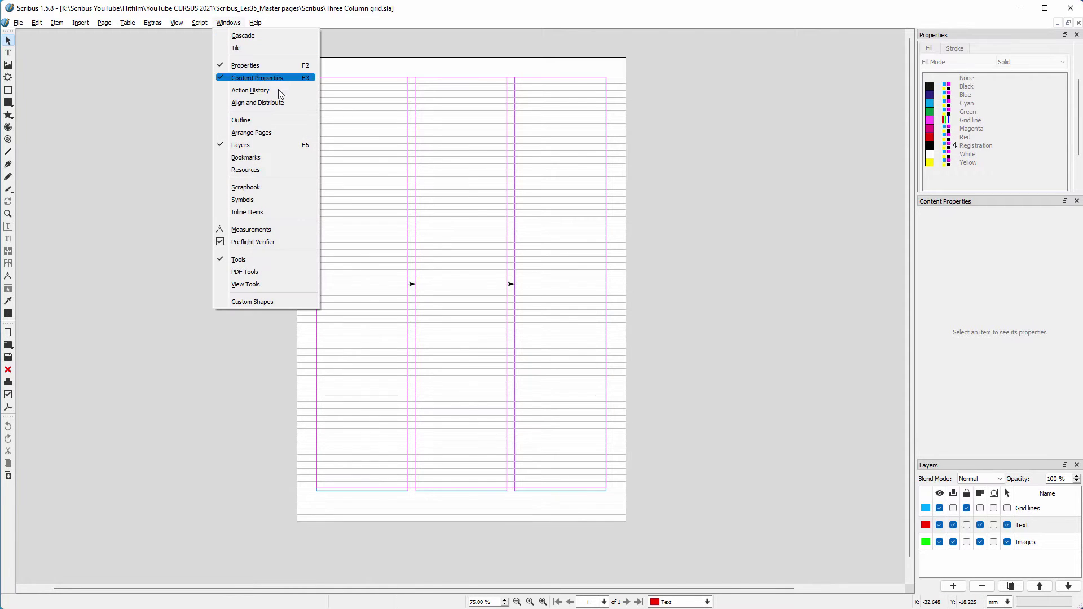
{"action": "left_click", "coordinate": [262, 131]}
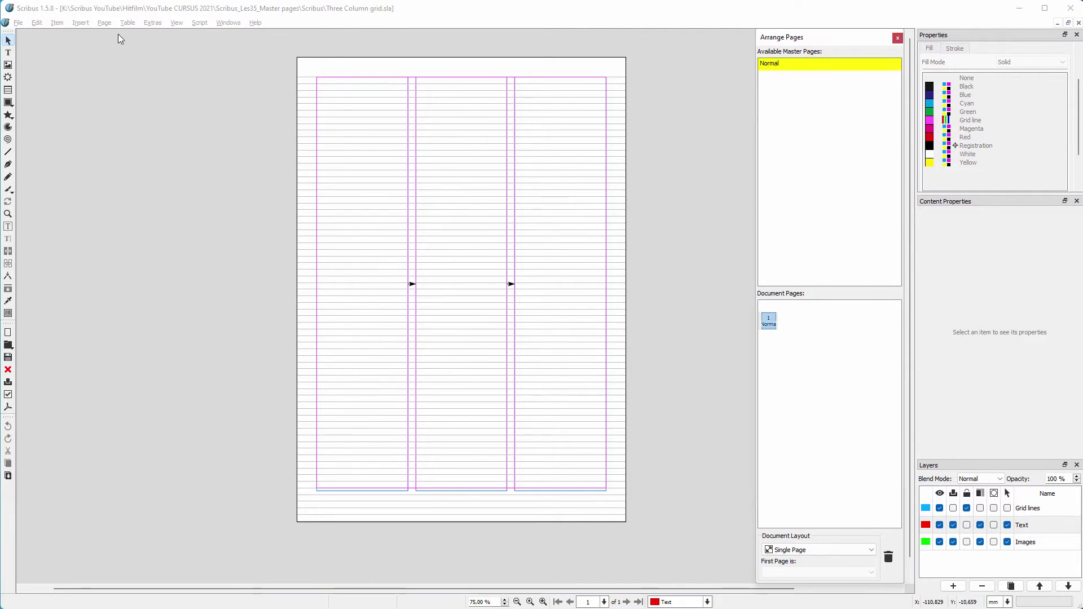
{"action": "left_click", "coordinate": [104, 23]}
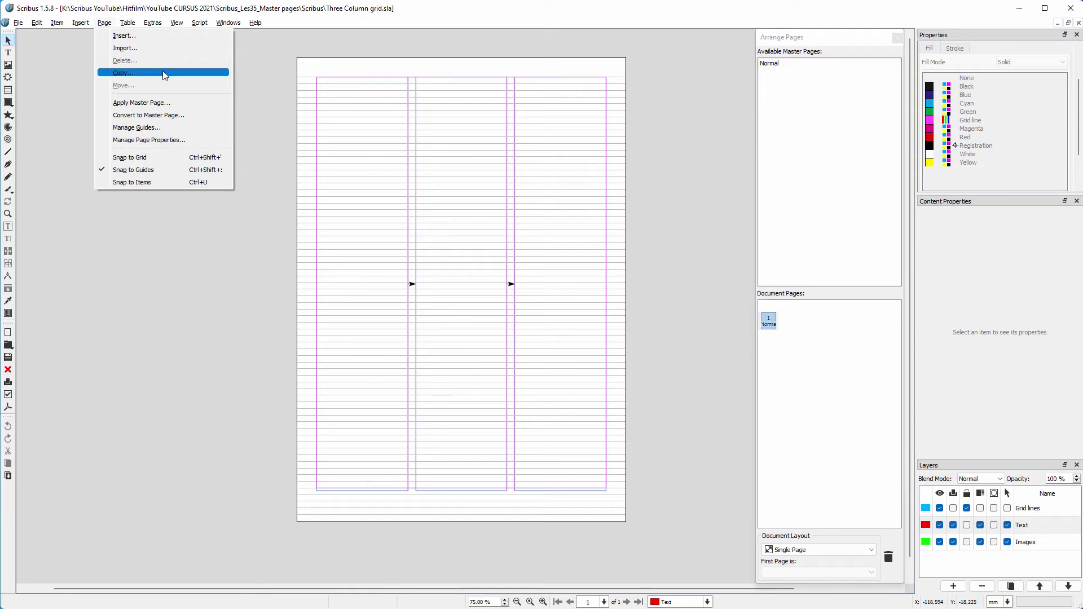
{"action": "left_click", "coordinate": [123, 71]}
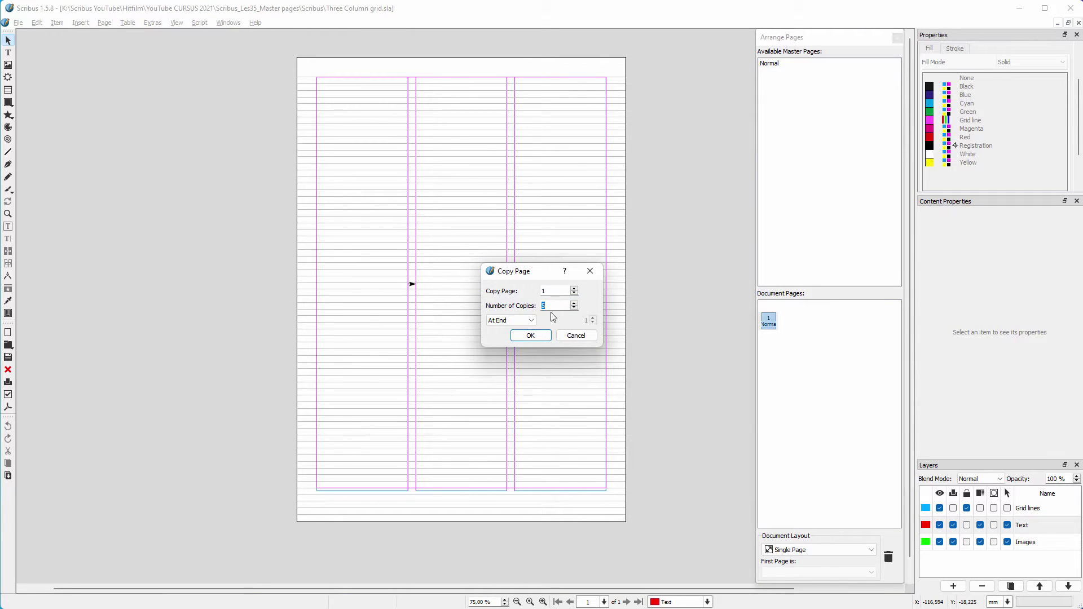
- Confirm the copies to make six pages, and set Facing Pages with the first page Left
{"action": "left_click", "coordinate": [531, 336]}
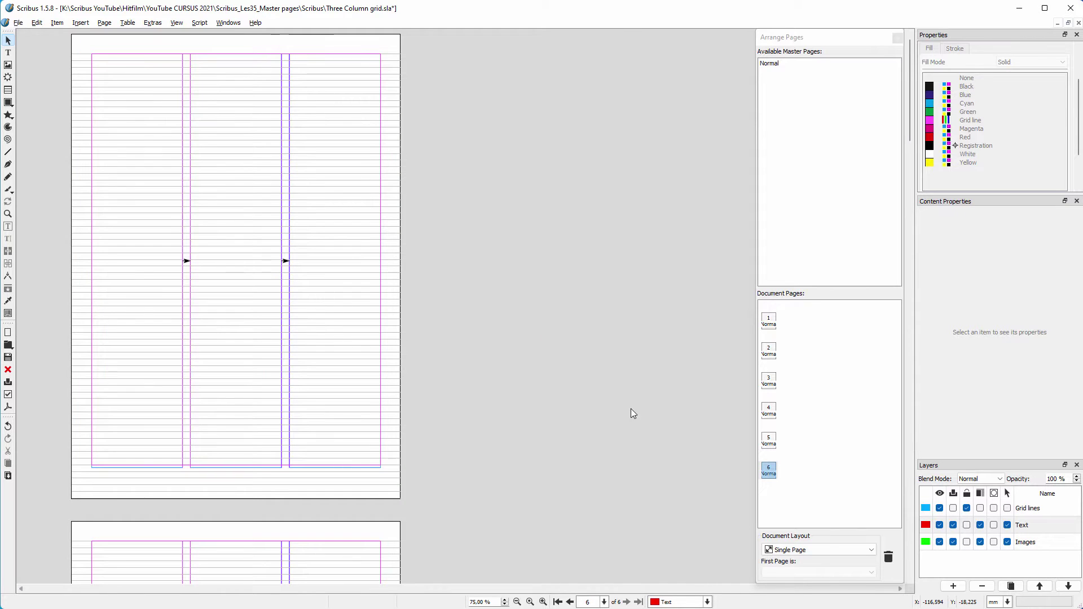
{"action": "left_click", "coordinate": [782, 550]}
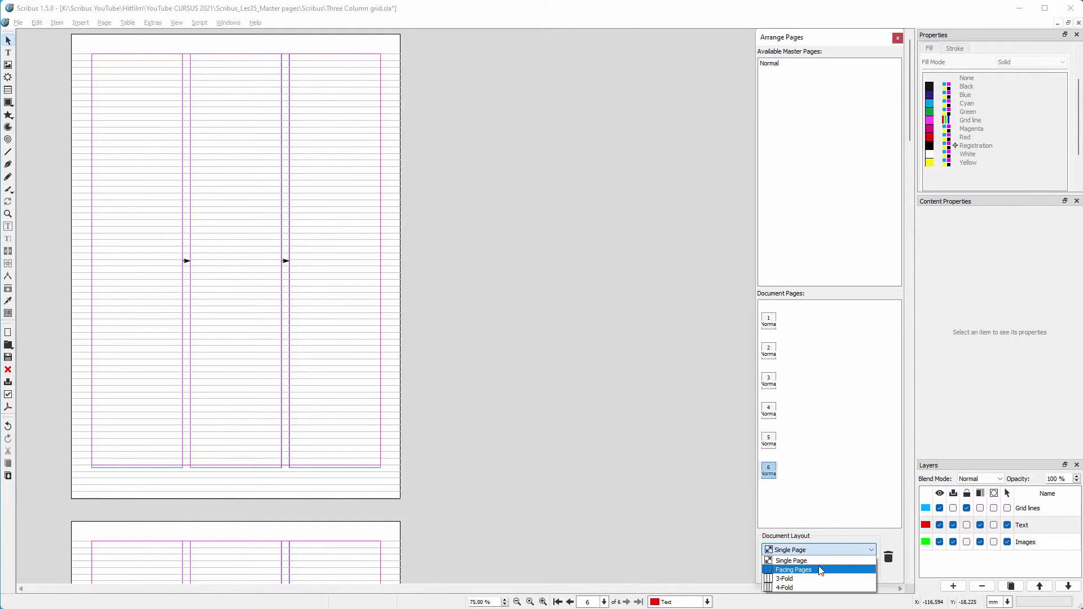
{"action": "left_click", "coordinate": [796, 566]}
{"action": "left_click", "coordinate": [818, 572]}
{"action": "left_click", "coordinate": [819, 582]}
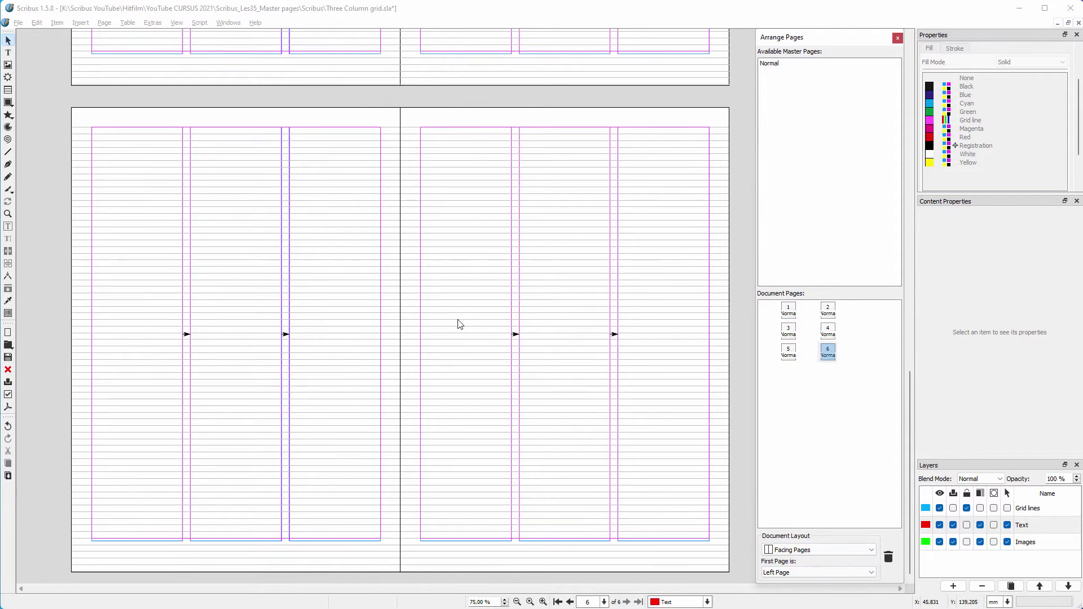
{"action": "scroll", "coordinate": [446, 317], "scroll_direction": "down", "scroll_amount": 1}
{"action": "scroll", "coordinate": [417, 307], "scroll_direction": "up", "scroll_amount": 2}
{"action": "scroll", "coordinate": [416, 307], "scroll_direction": "down", "scroll_amount": 1}
{"action": "scroll", "coordinate": [417, 308], "scroll_direction": "up", "scroll_amount": 1}
{"action": "scroll", "coordinate": [414, 305], "scroll_direction": "up", "scroll_amount": 1}
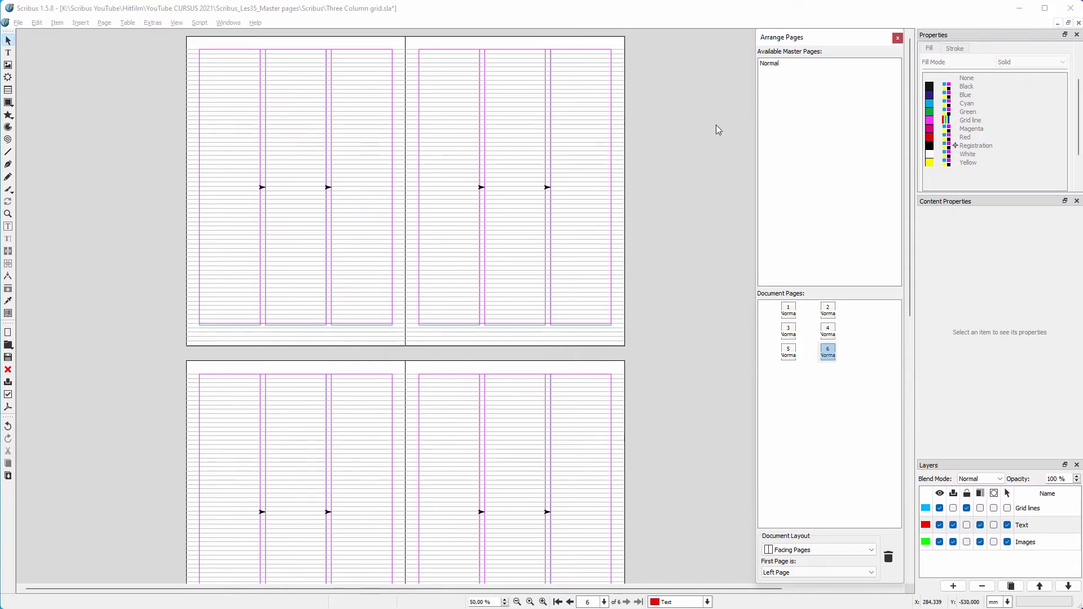
- Enter master page editing and create a 'left' master set as a Left Page
{"action": "double_click", "coordinate": [770, 63]}
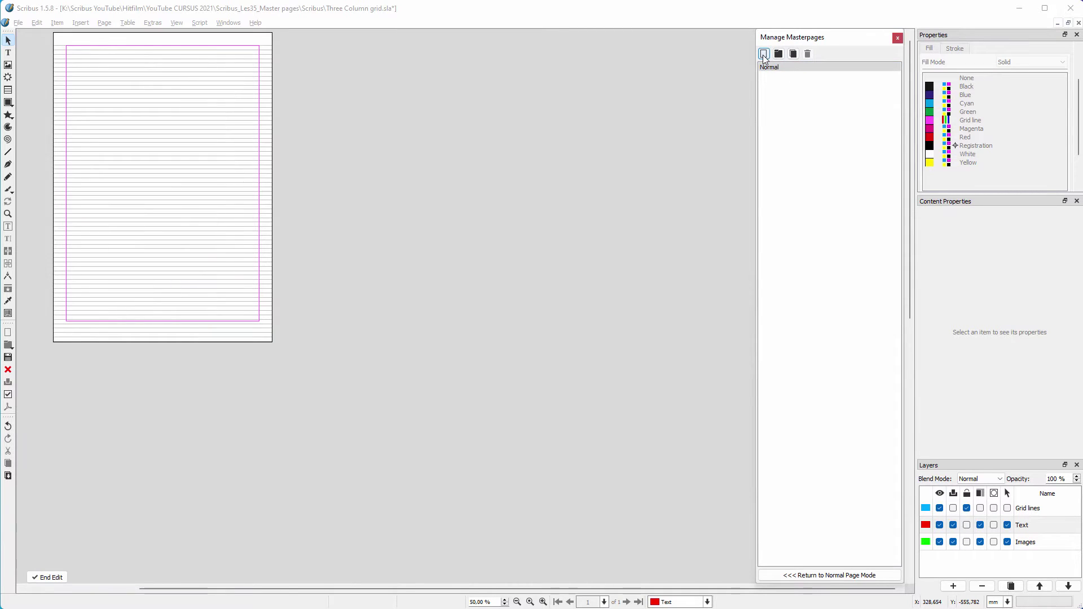
{"action": "left_click", "coordinate": [765, 54]}
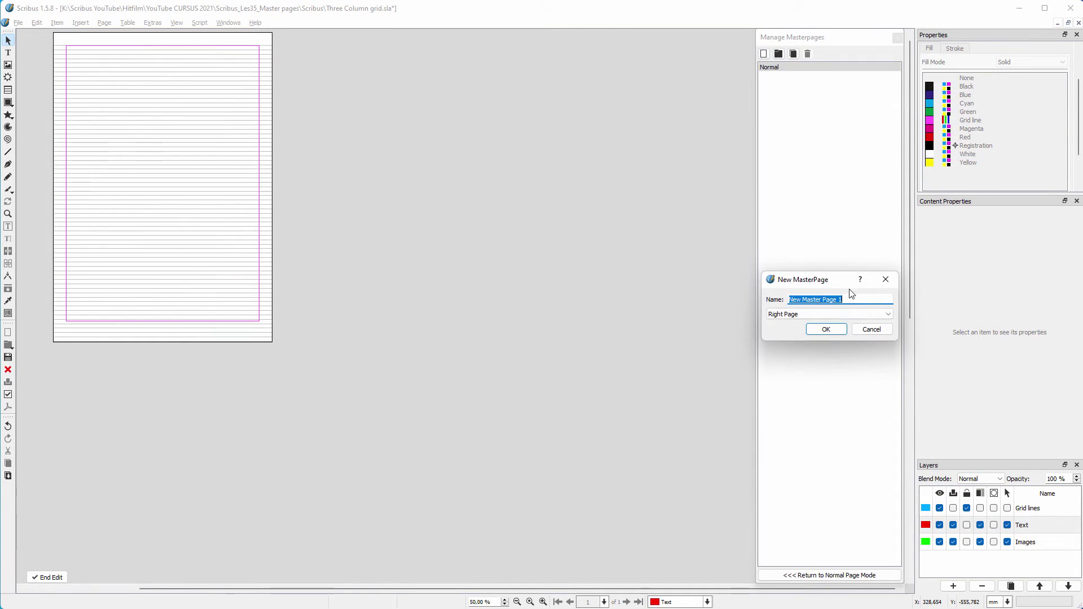
{"action": "type", "text": "le"}
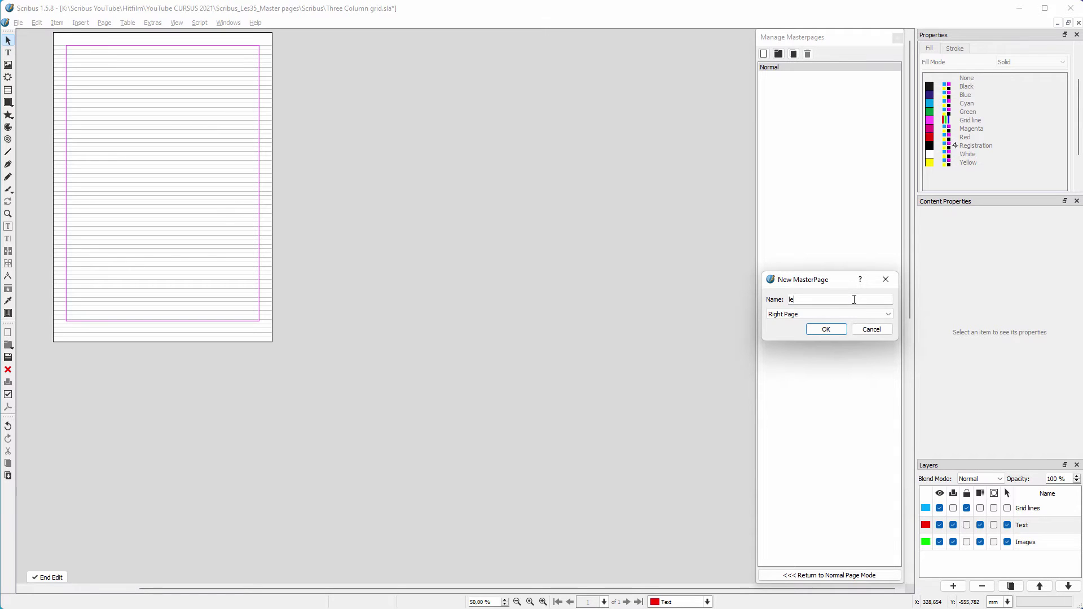
{"action": "type", "text": "ft"}
{"action": "left_click", "coordinate": [829, 315]}
{"action": "left_click", "coordinate": [836, 325]}
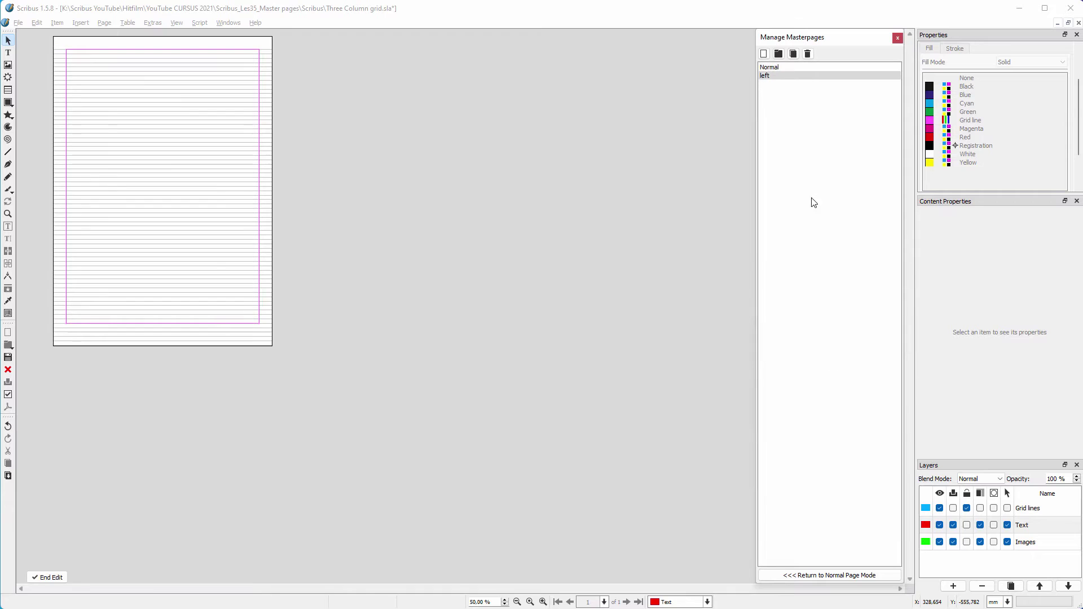
- Create a second master named 'right' set as a Right Page
{"action": "left_click", "coordinate": [763, 54]}
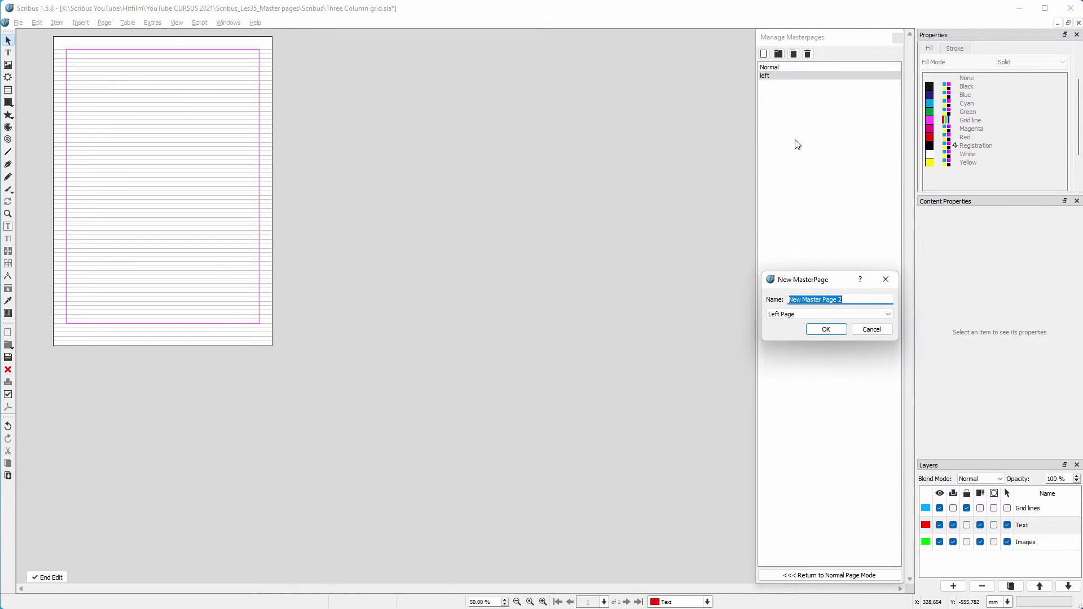
{"action": "type", "text": "right"}
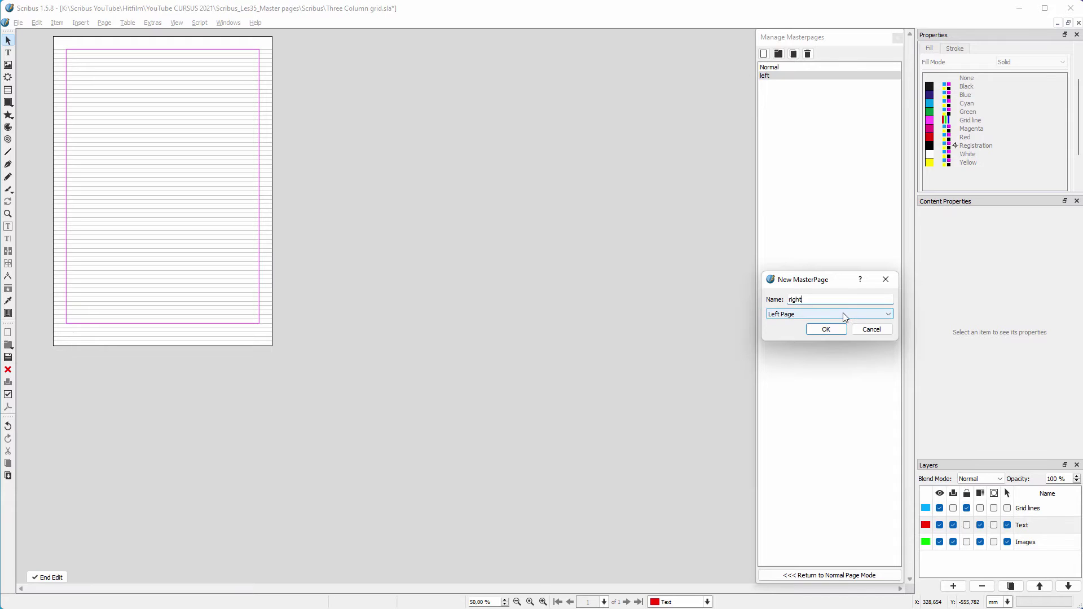
{"action": "left_click", "coordinate": [834, 314]}
{"action": "left_click", "coordinate": [833, 329]}
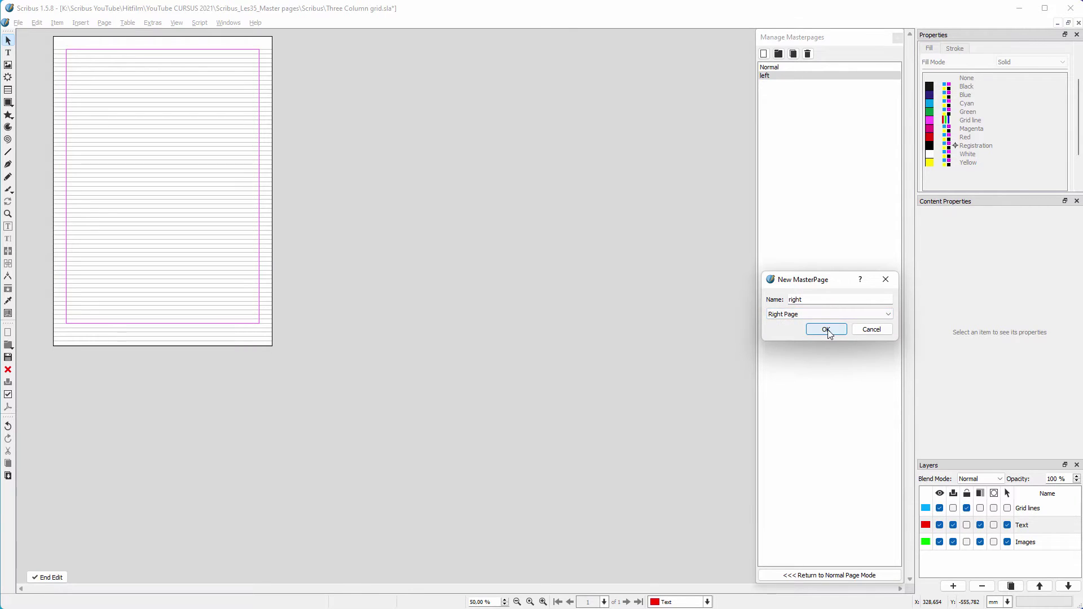
{"action": "left_click", "coordinate": [825, 331]}
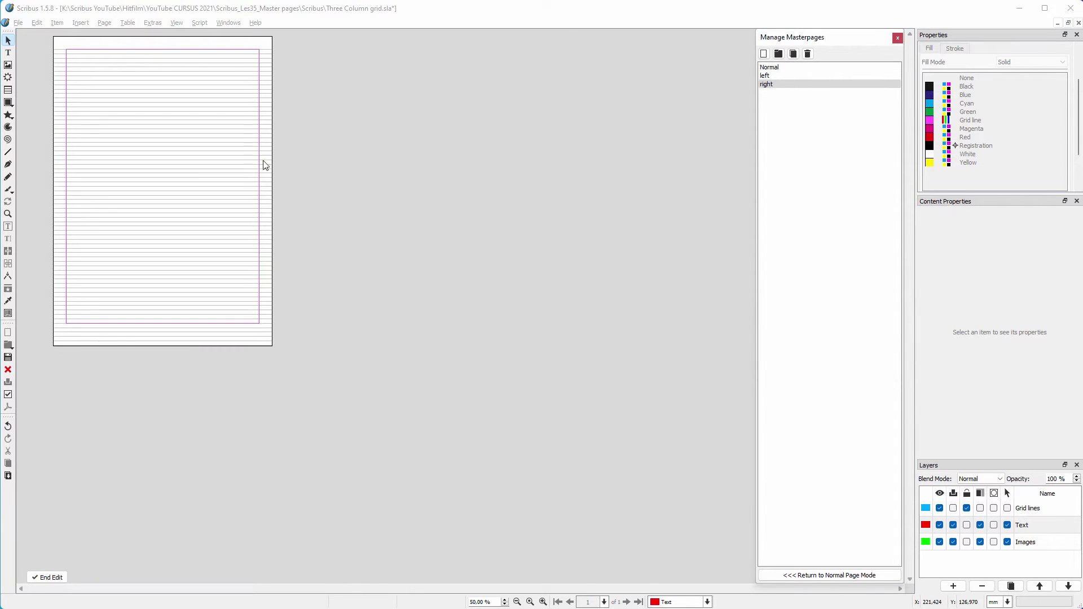
- Draw a rectangle near the top of the right master and fill it Cyan
{"action": "left_click", "coordinate": [7, 103]}
{"action": "left_click_drag", "start_coordinate": [94, 102], "coordinate": [235, 159]}
{"action": "left_click", "coordinate": [967, 103]}
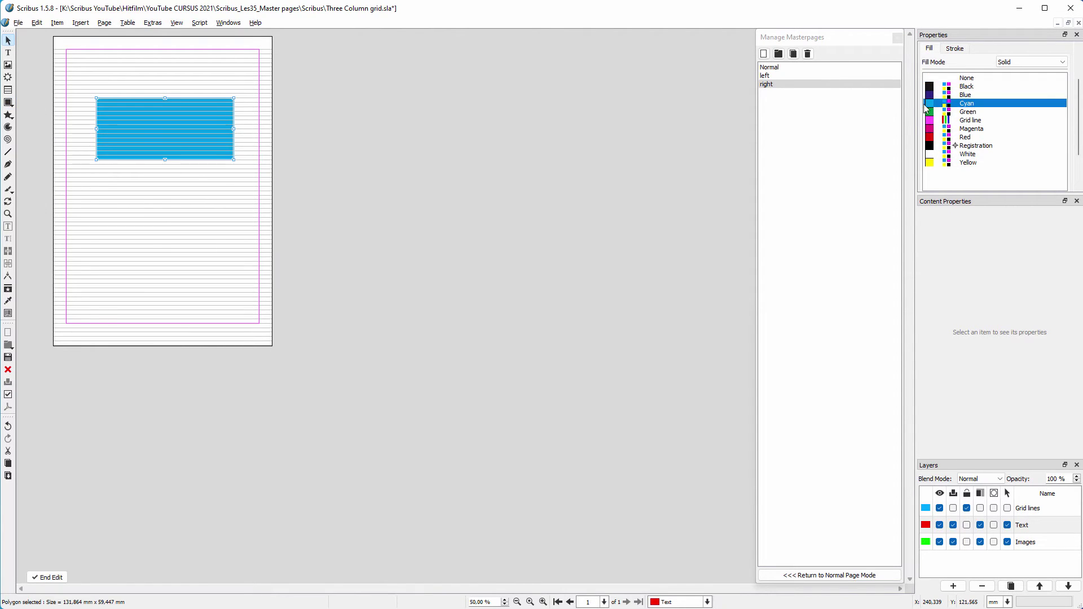
- On the left master, draw a circle near the top and fill it Green
{"action": "left_click", "coordinate": [767, 75]}
{"action": "left_click", "coordinate": [11, 106]}
{"action": "left_click", "coordinate": [106, 106]}
{"action": "left_click_drag", "start_coordinate": [115, 83], "coordinate": [212, 180]}
{"action": "left_click", "coordinate": [967, 112]}
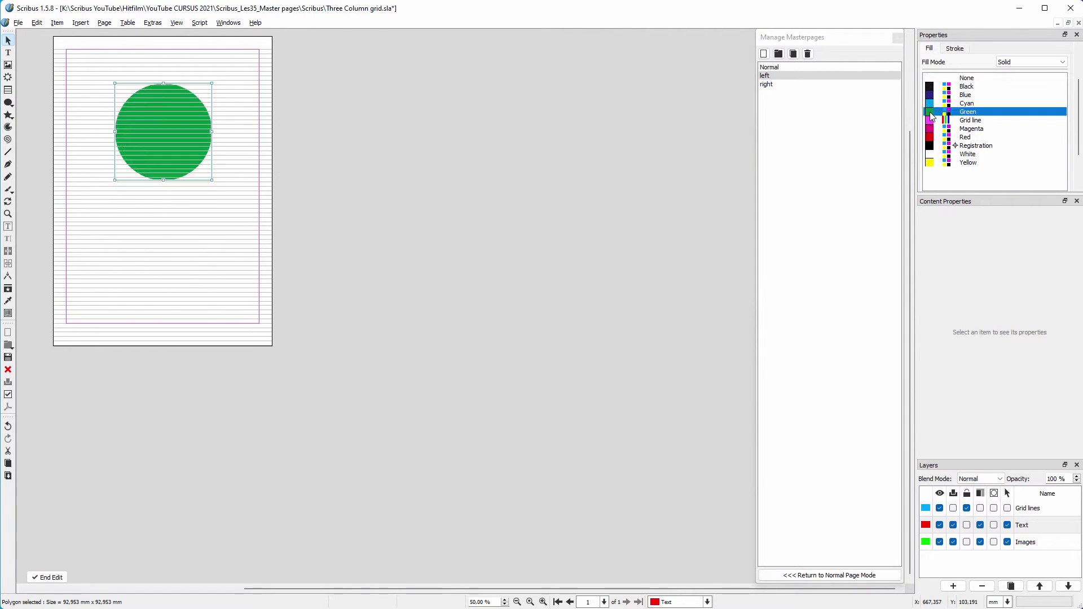
- End master editing, then apply master 'right' to even pages 2, 4 and 6
{"action": "left_click", "coordinate": [46, 577]}
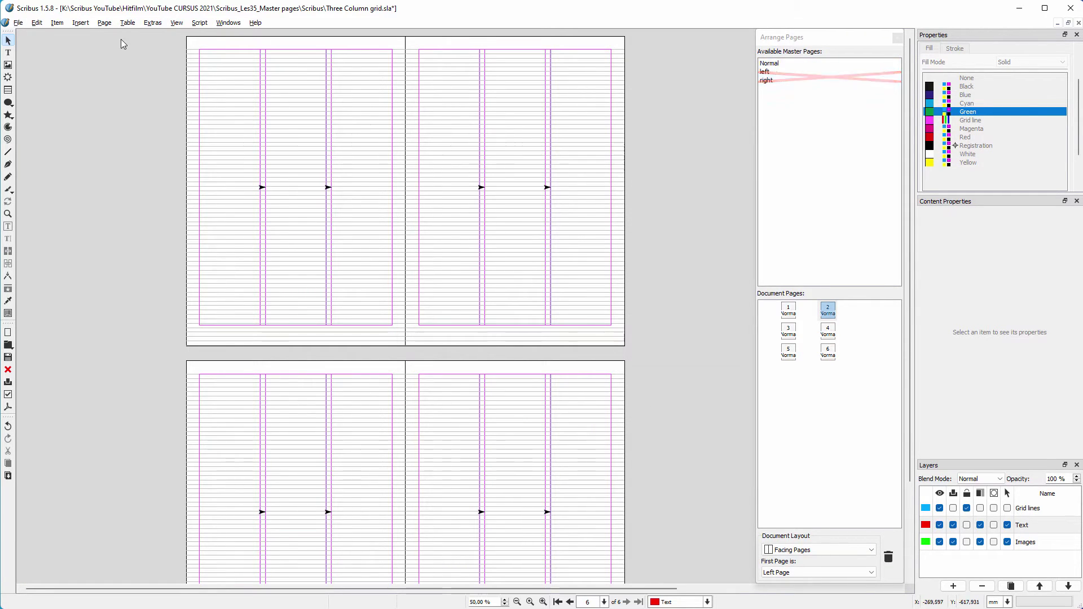
{"action": "left_click", "coordinate": [105, 22]}
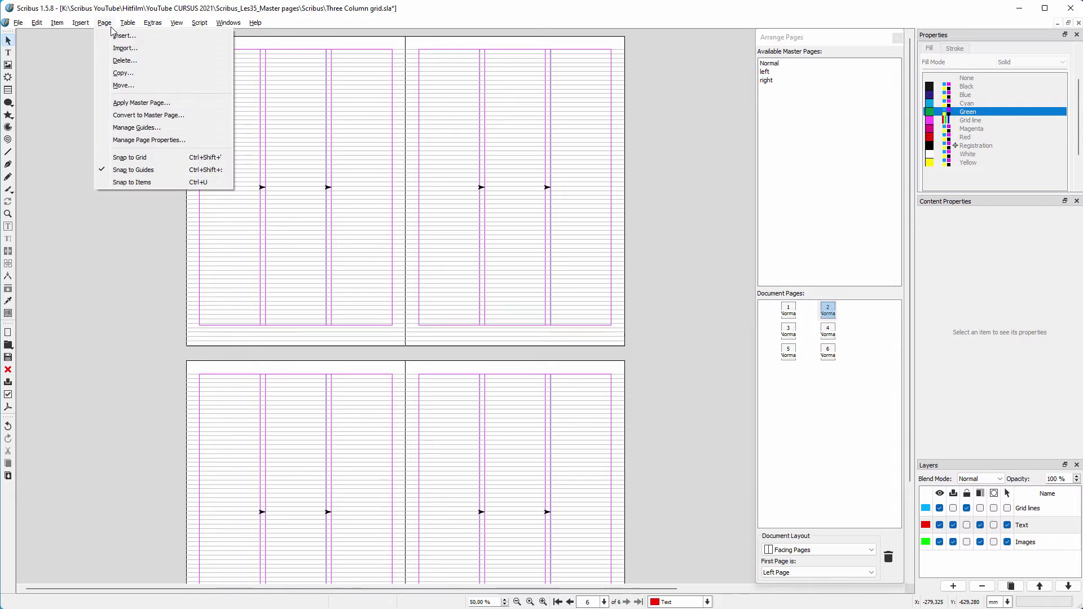
{"action": "left_click", "coordinate": [180, 102]}
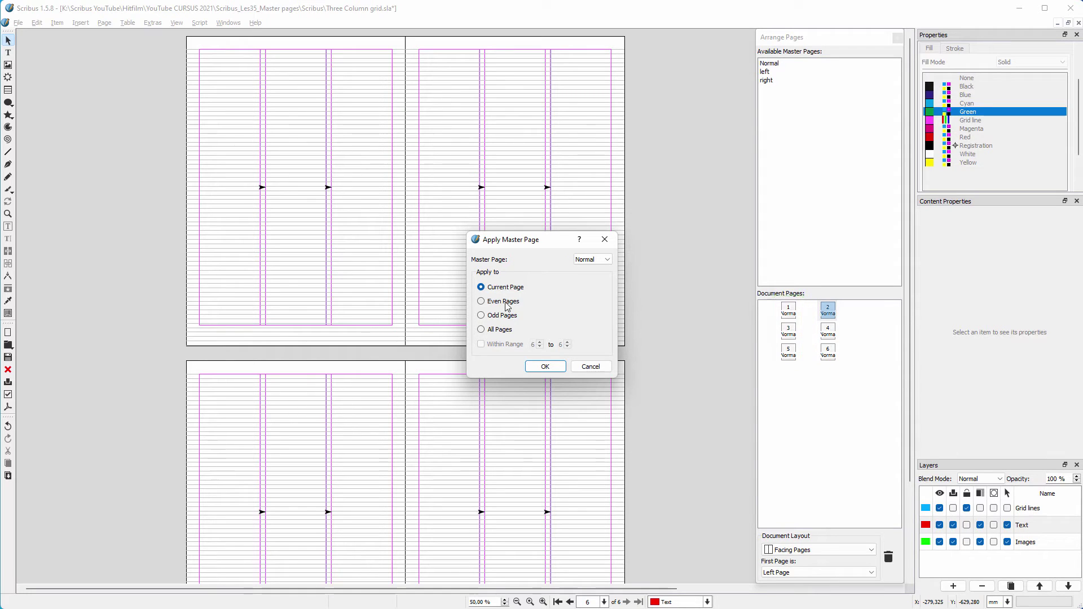
{"action": "left_click", "coordinate": [482, 301]}
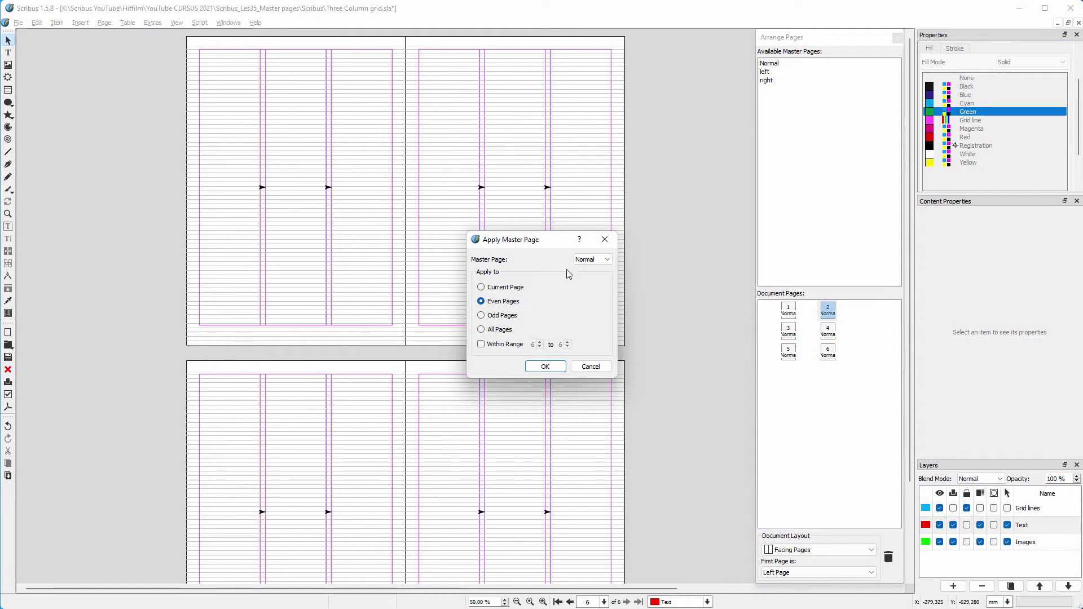
{"action": "left_click", "coordinate": [593, 260]}
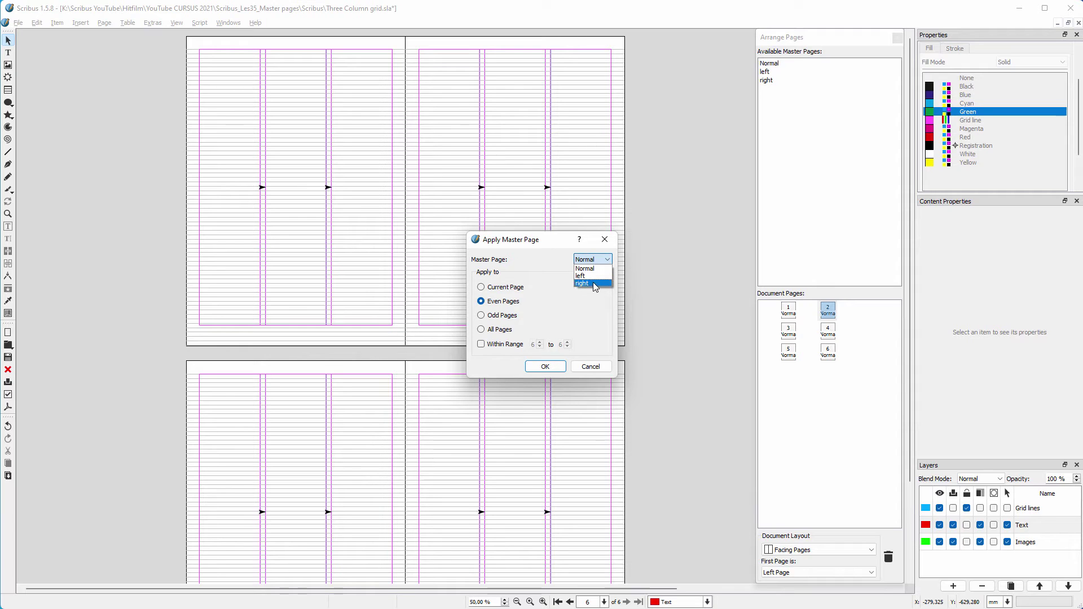
{"action": "left_click", "coordinate": [591, 283]}
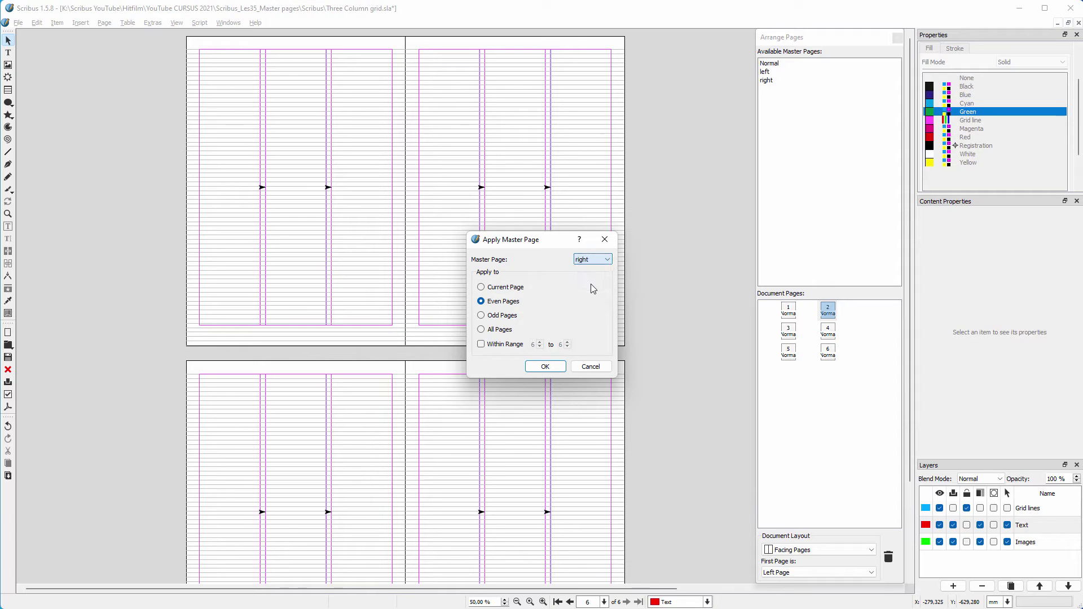
{"action": "left_click", "coordinate": [548, 367]}
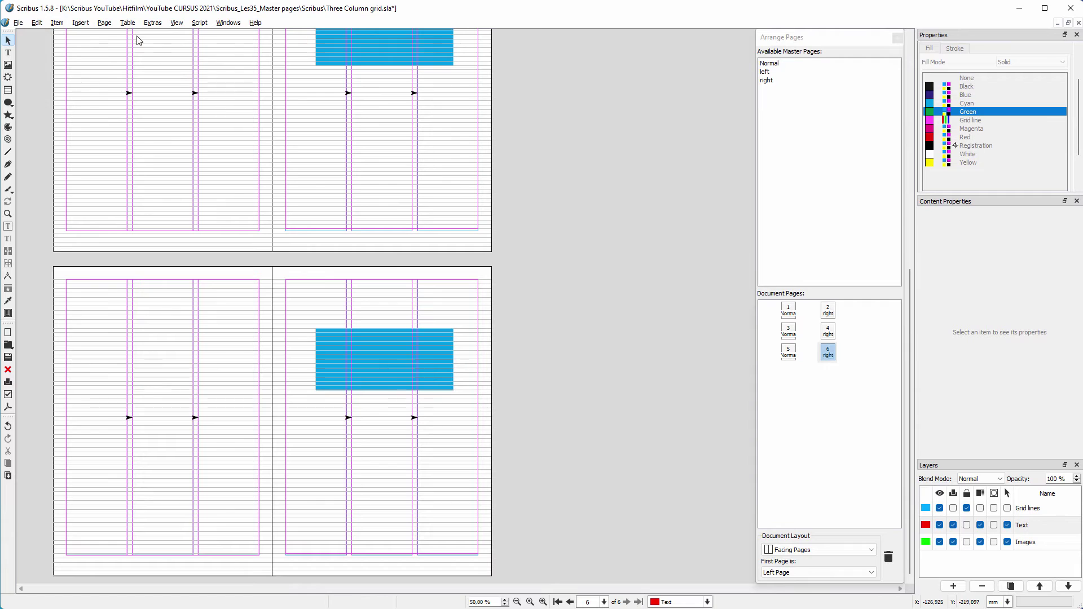
- Apply master 'left' to the odd pages 1, 3 and 5 with Page > Apply Master Page
{"action": "left_click", "coordinate": [104, 24]}
{"action": "left_click", "coordinate": [140, 105]}
{"action": "left_click", "coordinate": [481, 316]}
{"action": "left_click", "coordinate": [592, 260]}
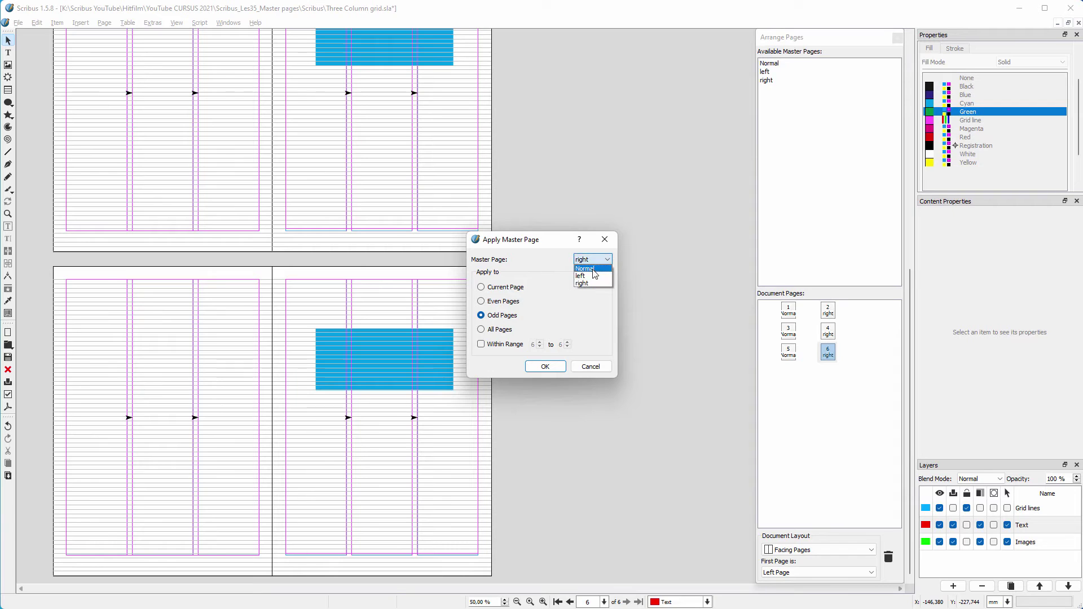
{"action": "left_click", "coordinate": [593, 278]}
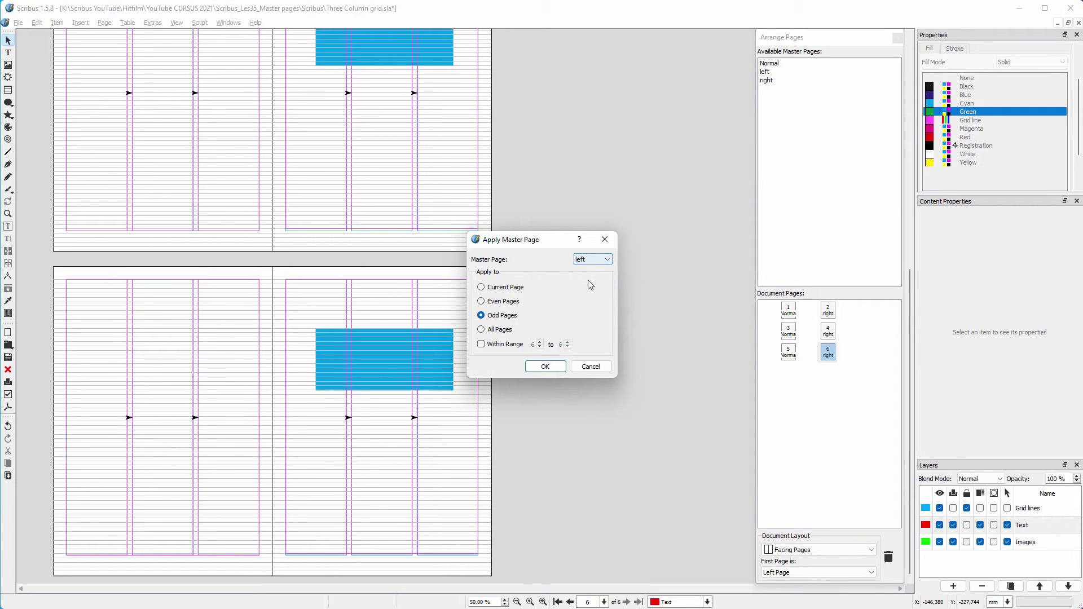
{"action": "left_click", "coordinate": [546, 367]}
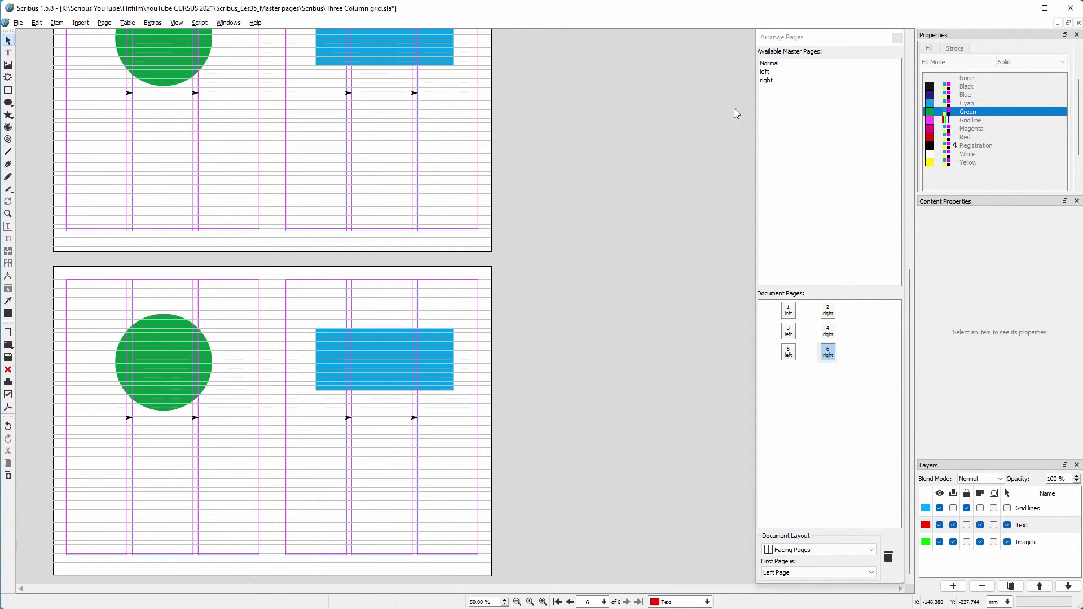
- Recolour the left master's circle Yellow, move it lower, and end master editing
{"action": "double_click", "coordinate": [766, 71]}
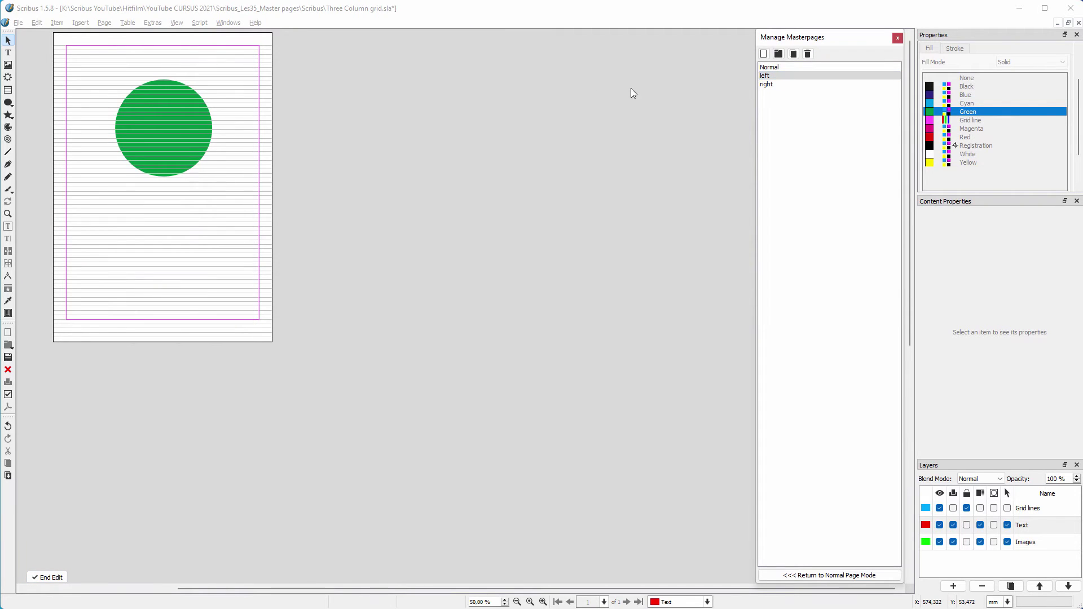
{"action": "left_click", "coordinate": [169, 140]}
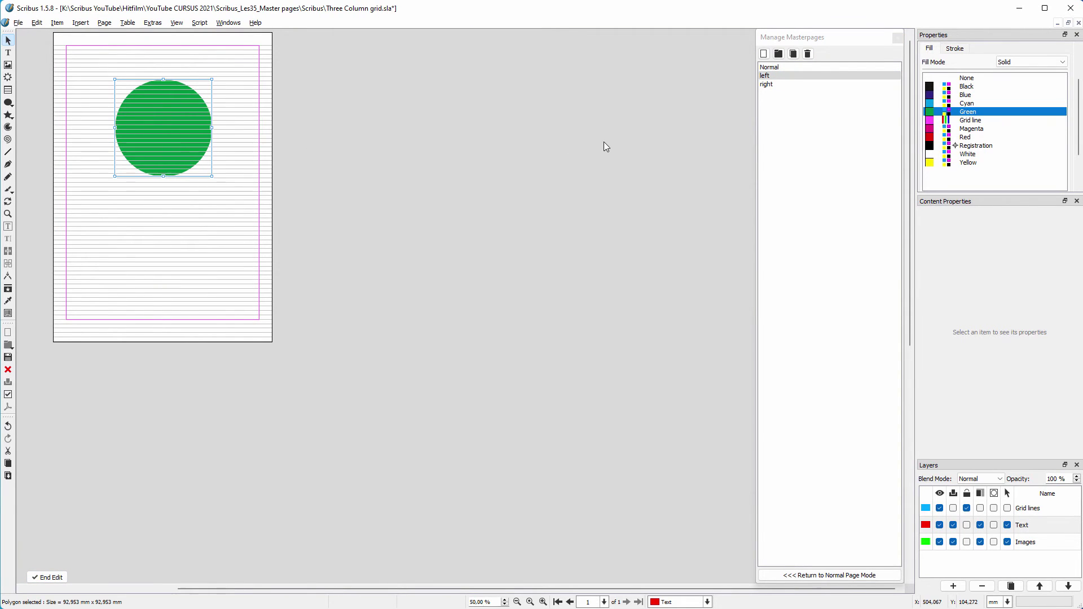
{"action": "left_click", "coordinate": [931, 163]}
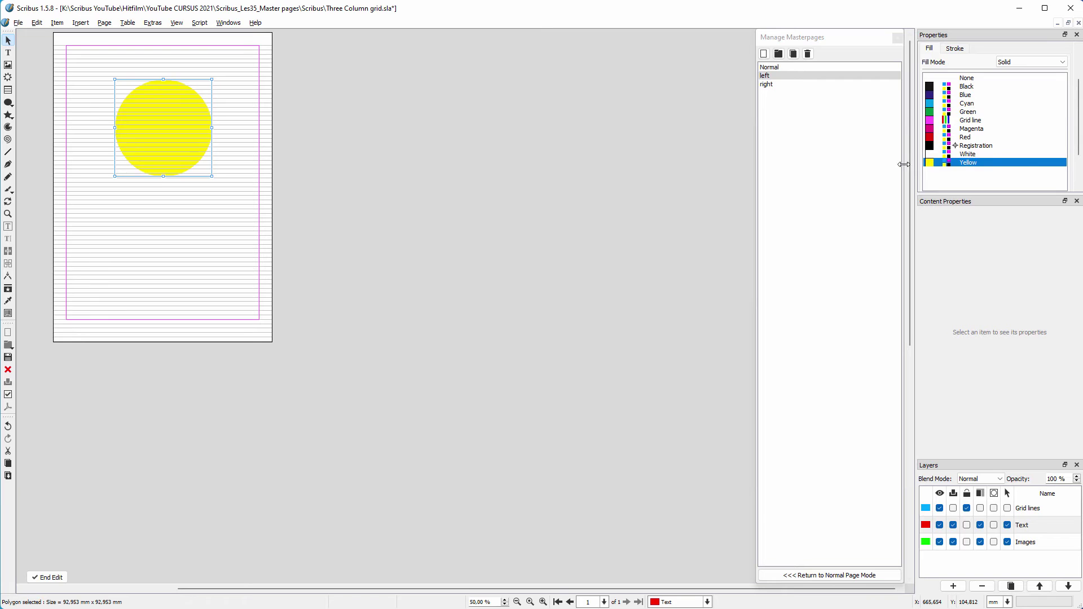
{"action": "left_click_drag", "start_coordinate": [183, 132], "coordinate": [177, 236]}
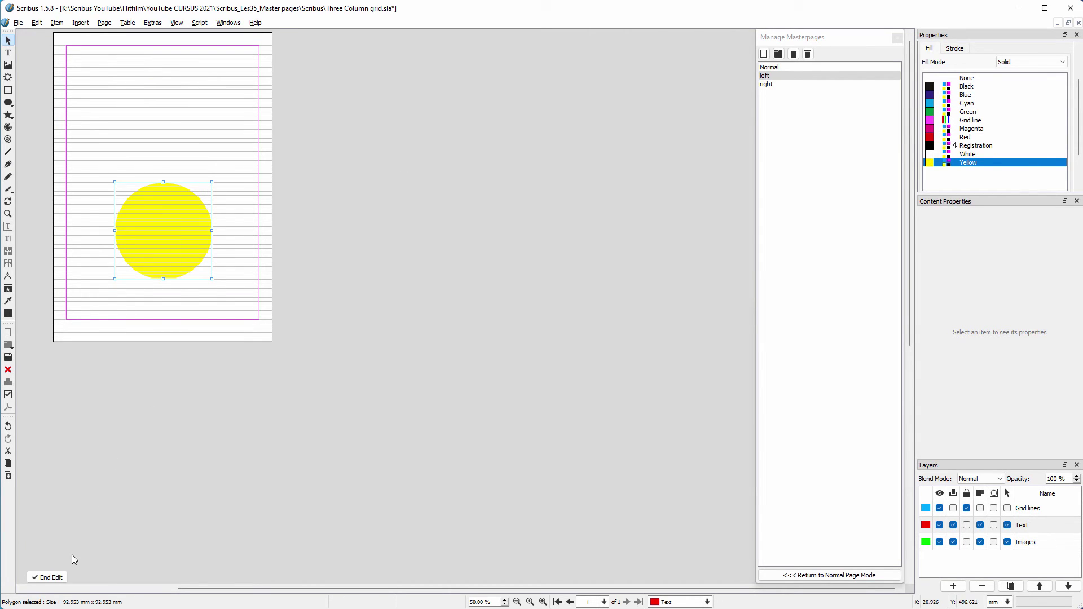
{"action": "left_click", "coordinate": [48, 577]}
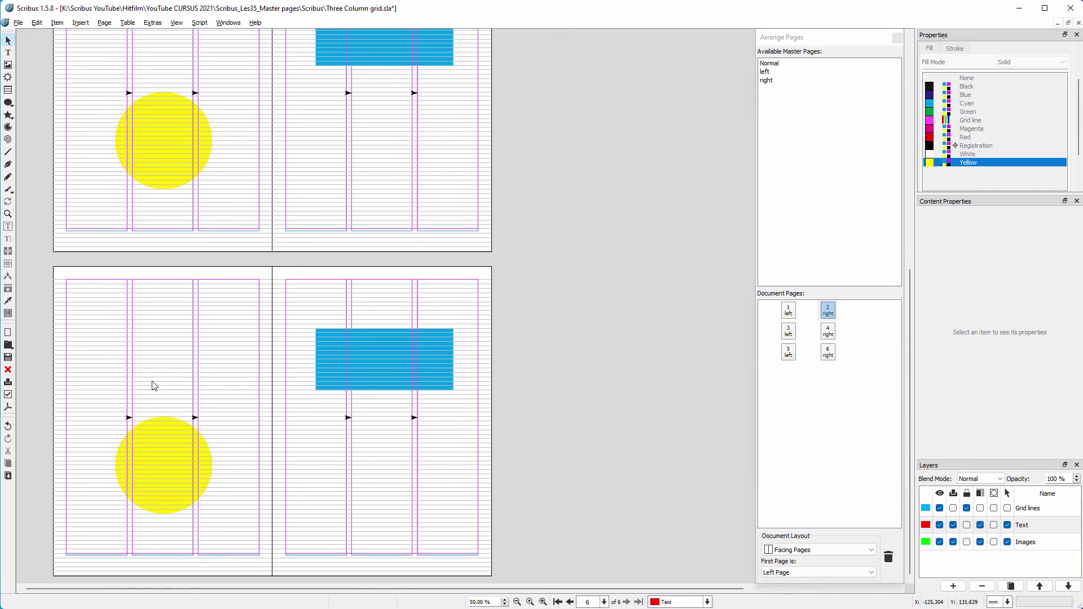
- Insert 2 pages after page 4, using master 'left' for left pages and 'right' for right pages
{"action": "left_click", "coordinate": [104, 23]}
{"action": "left_click", "coordinate": [124, 35]}
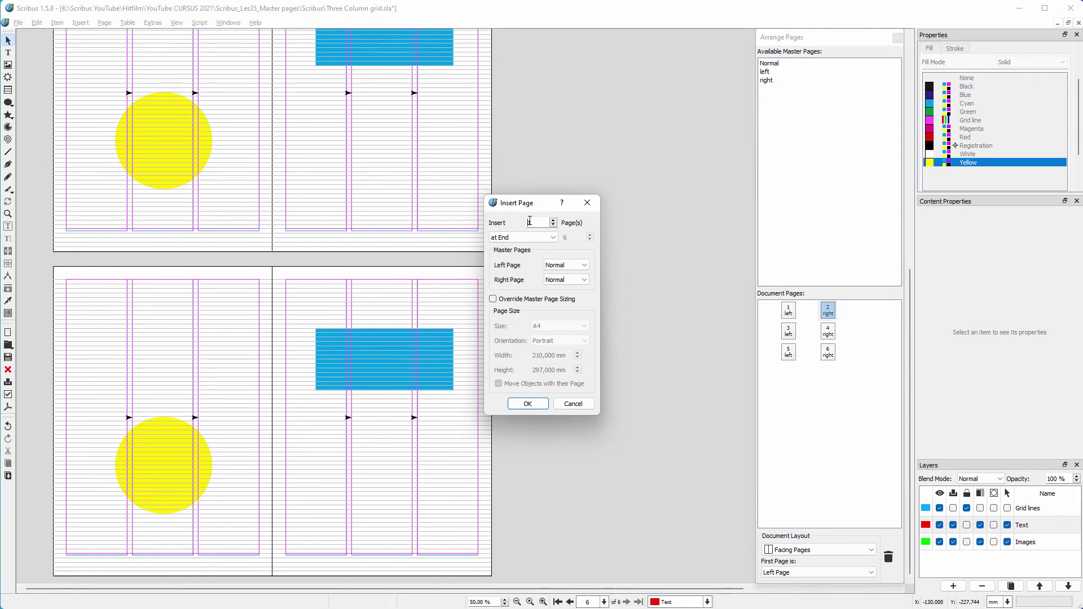
{"action": "type", "text": "2"}
{"action": "left_click", "coordinate": [523, 238]}
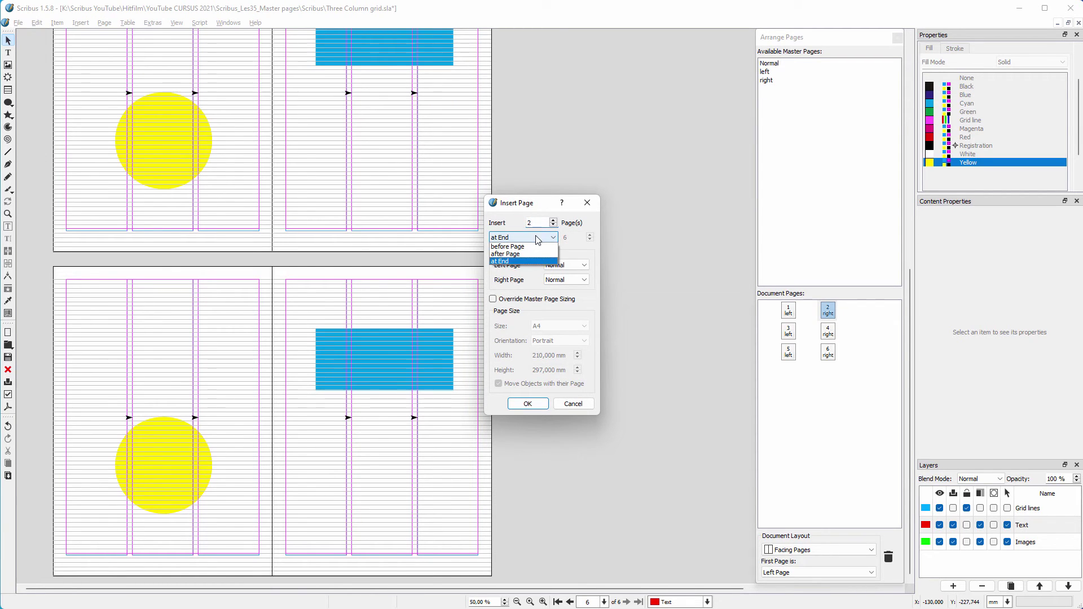
{"action": "left_click", "coordinate": [513, 254]}
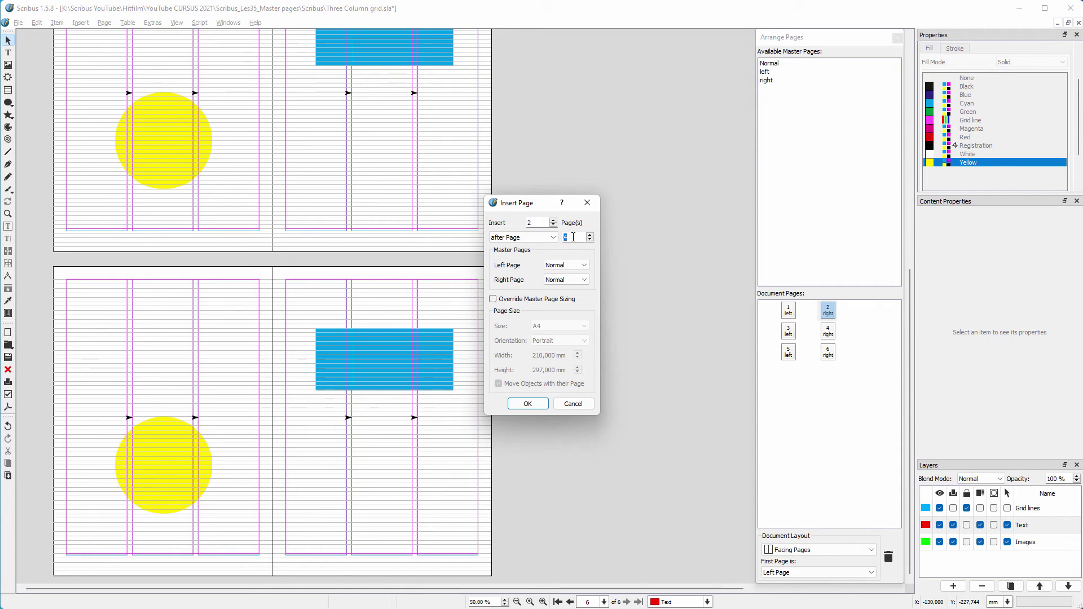
{"action": "type", "text": "4"}
{"action": "left_click", "coordinate": [566, 266]}
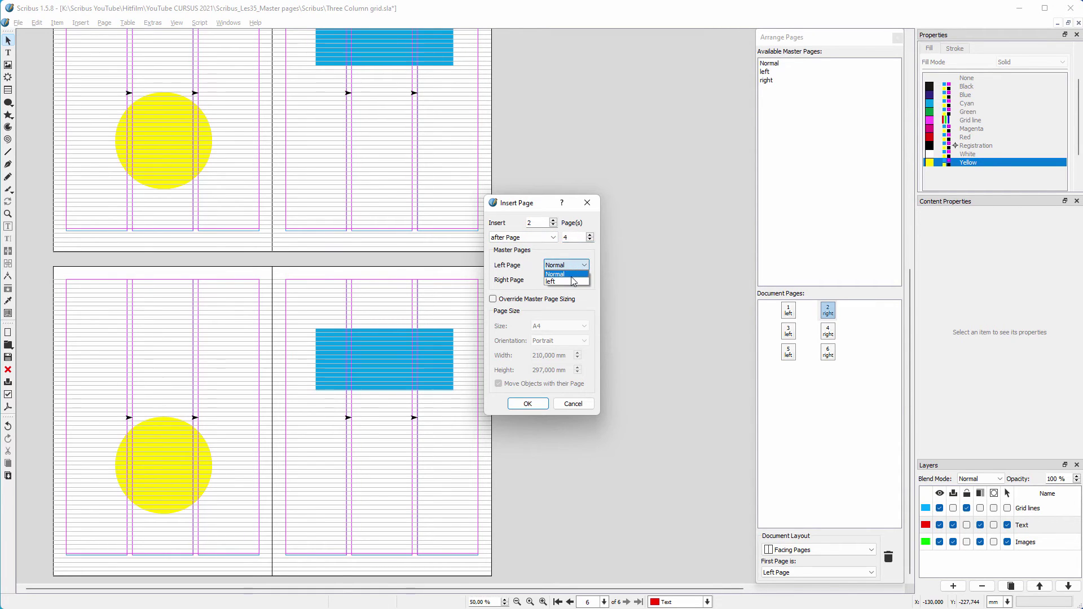
{"action": "left_click", "coordinate": [558, 282]}
{"action": "left_click", "coordinate": [565, 280]}
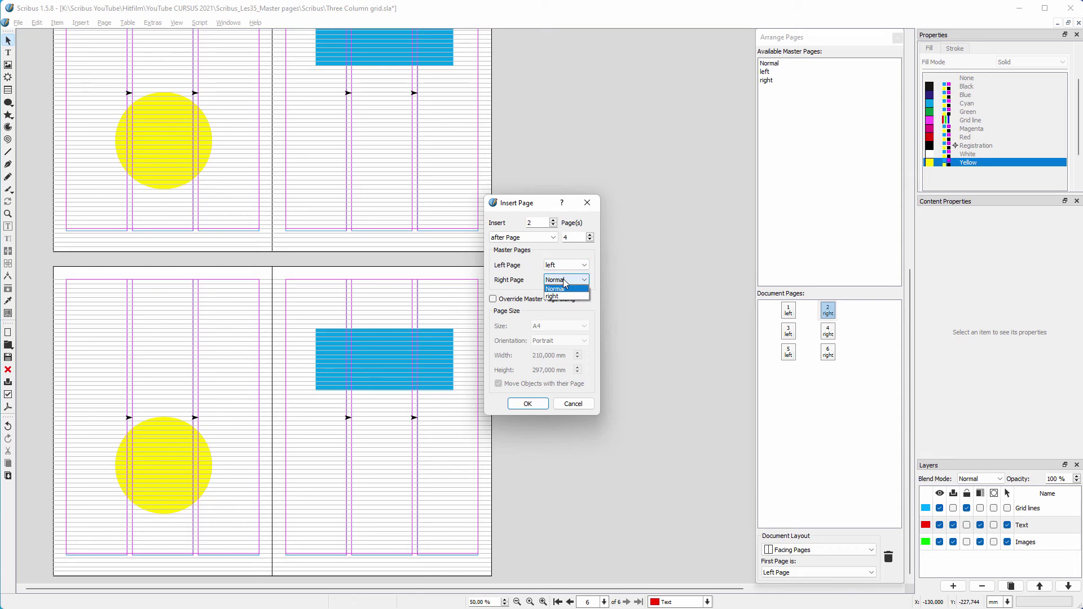
{"action": "left_click", "coordinate": [558, 296]}
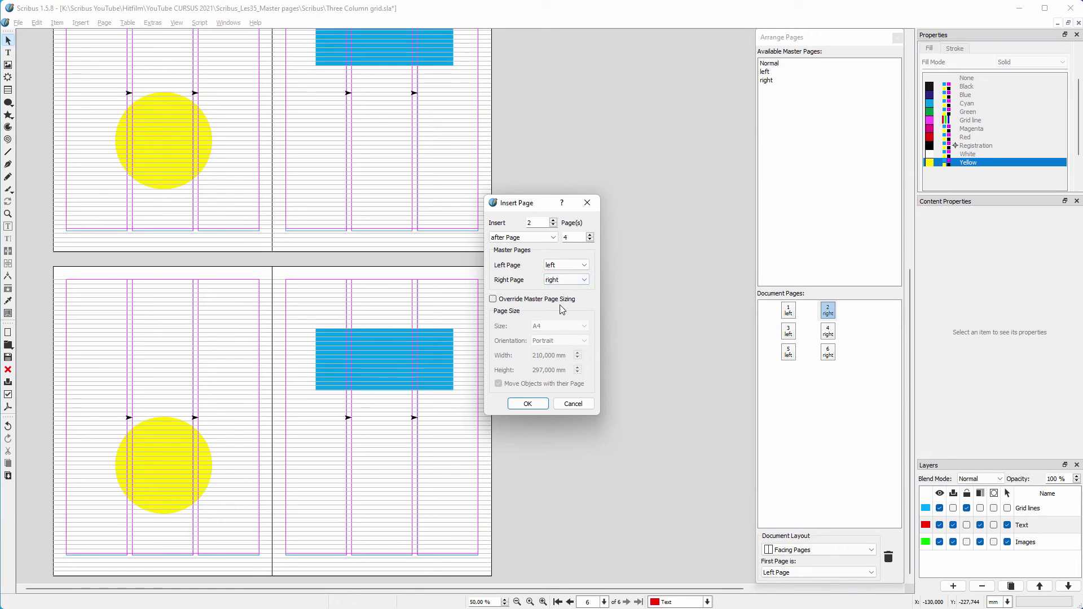
{"action": "left_click", "coordinate": [529, 404]}
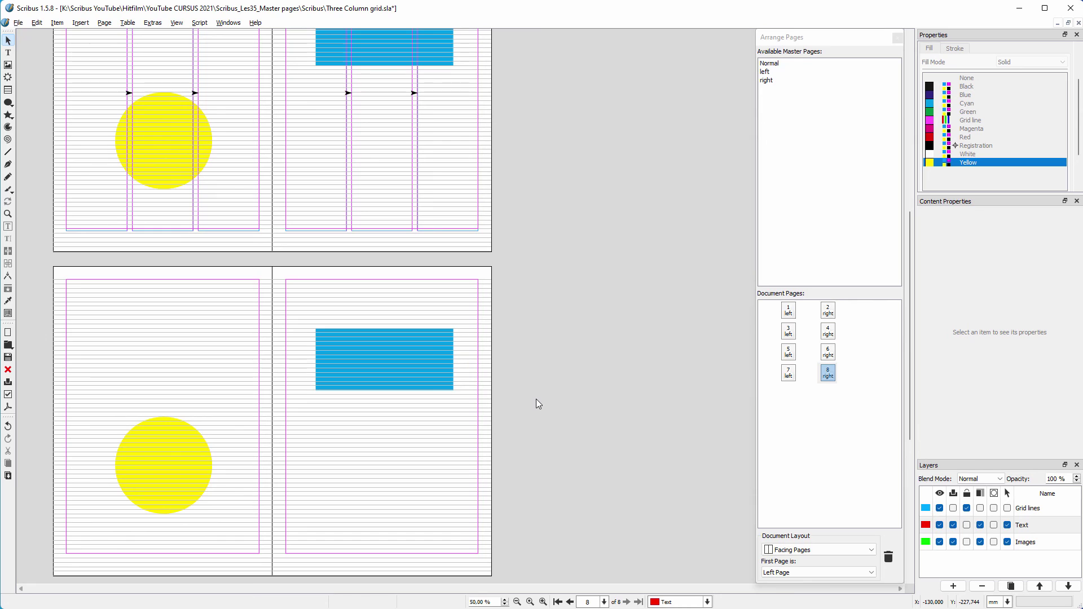
- Select and copy the three-column frames on pages 3–4
{"action": "left_click", "coordinate": [789, 334]}
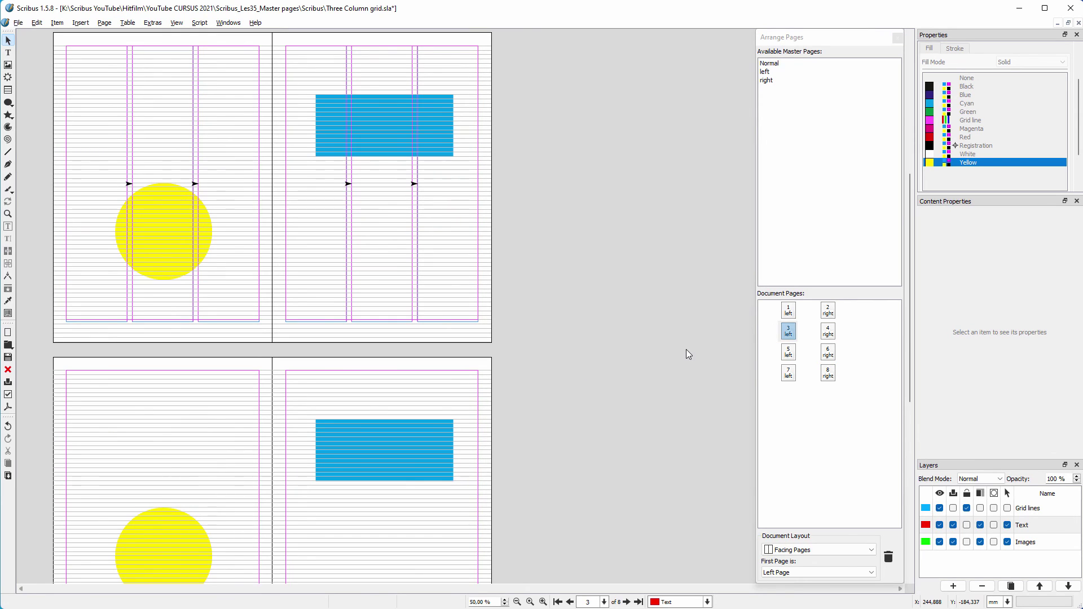
{"action": "left_click_drag", "start_coordinate": [496, 345], "coordinate": [41, 38]}
{"action": "key", "text": "ctrl+c"}
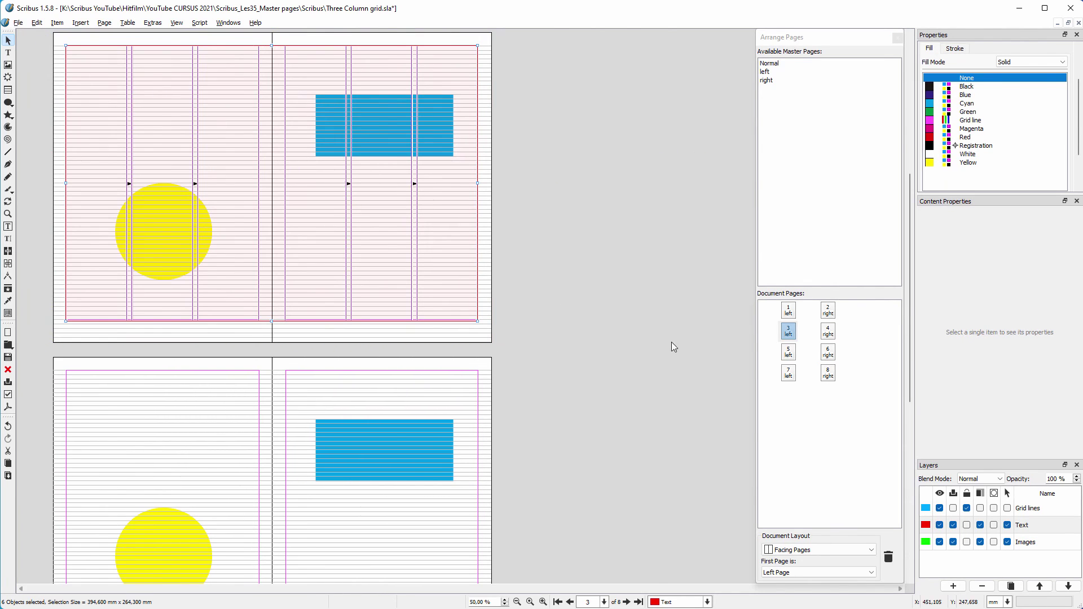
- Paste the column frames onto pages 5–6, deselect them, and zoom out
{"action": "left_click", "coordinate": [788, 354]}
{"action": "key", "text": "ctrl+v"}
{"action": "key", "text": "ctrl+v"}
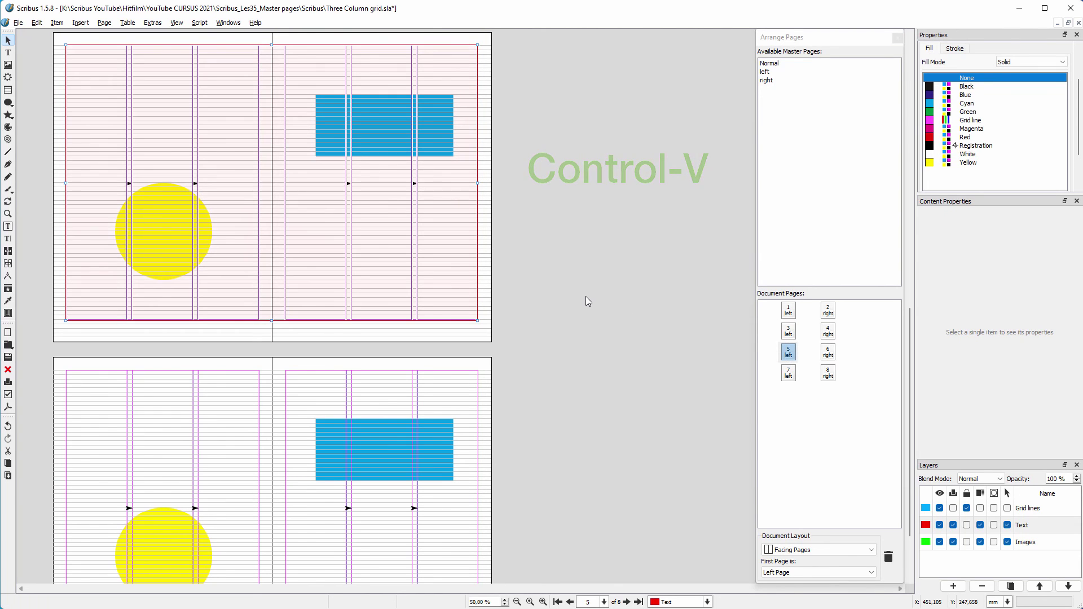
{"action": "left_click", "coordinate": [488, 310]}
{"action": "key", "text": "ctrl+minus"}
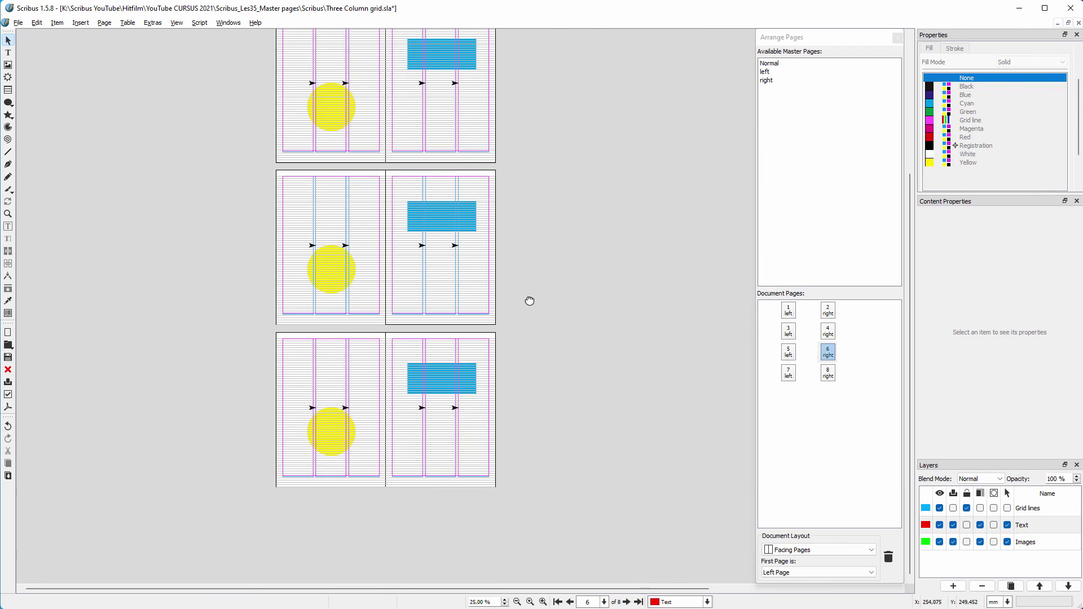